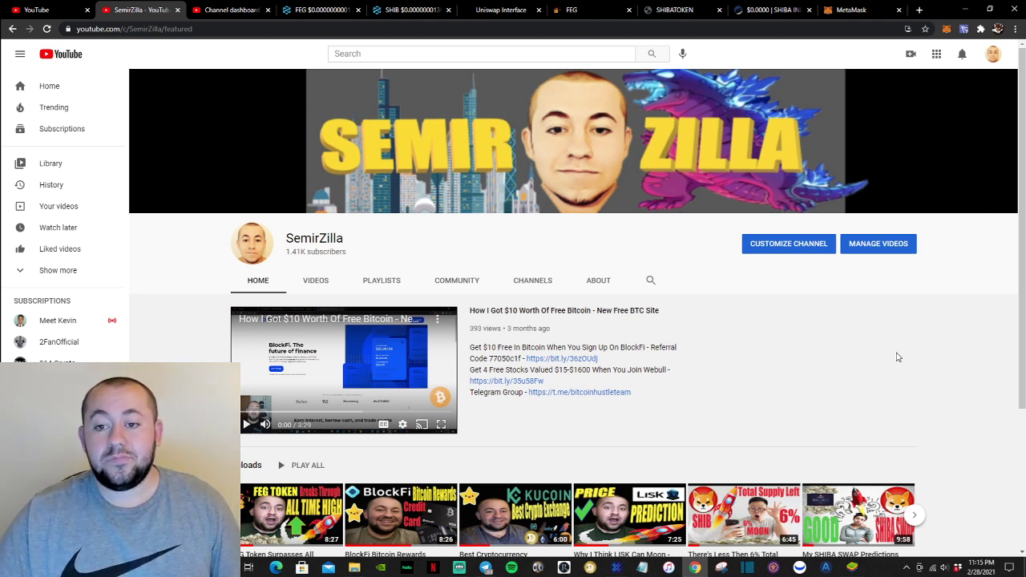
- Switch to the FEG DEXTools tab showing the WETH/FEG pair chart, liquidity and trade history
left_click(321, 10)
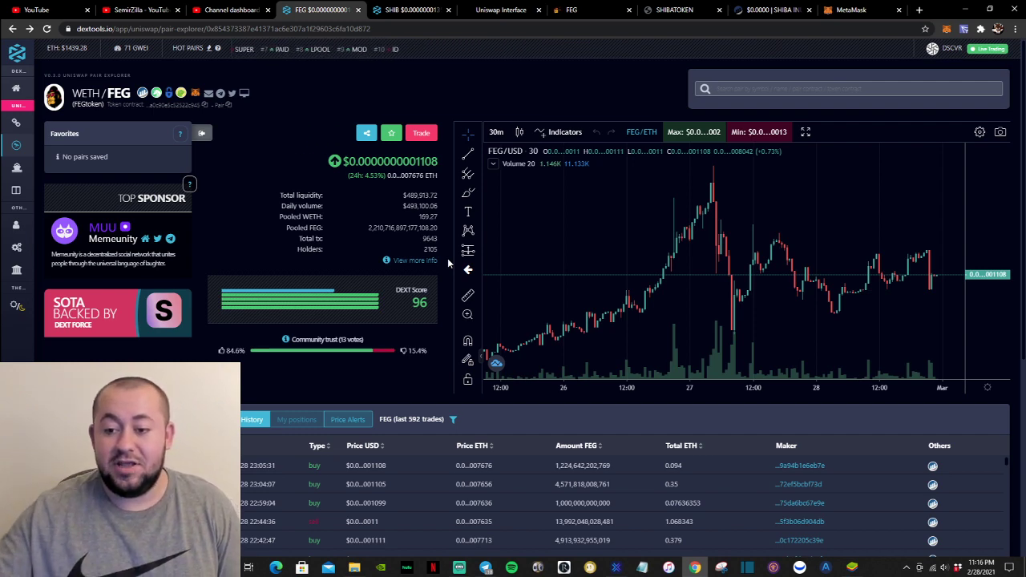
- In Telegram's FEG pinned messages, follow the Bluestacks.com link in the RTRcrypto post
left_click(459, 568)
left_click(460, 568)
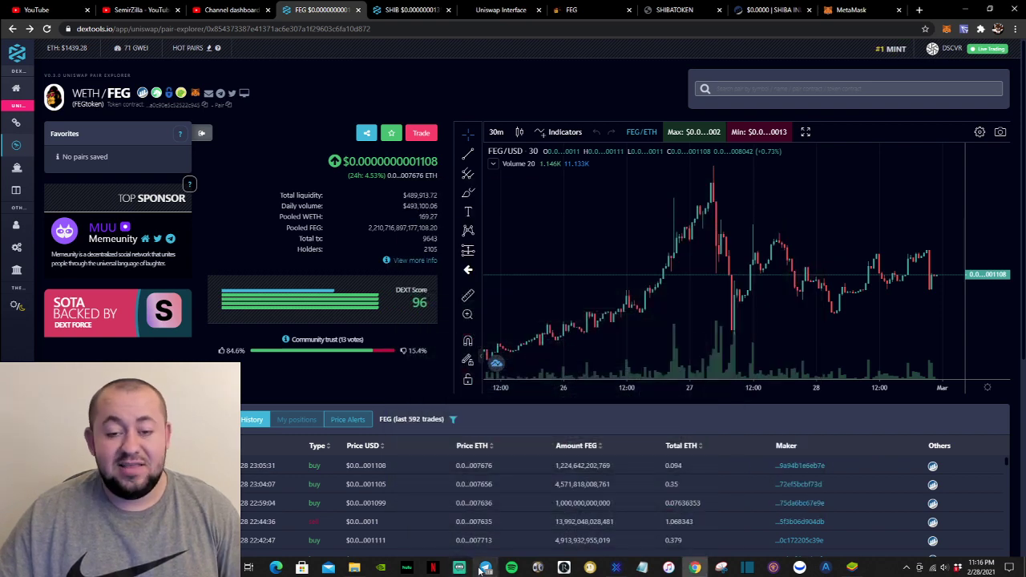
left_click(485, 568)
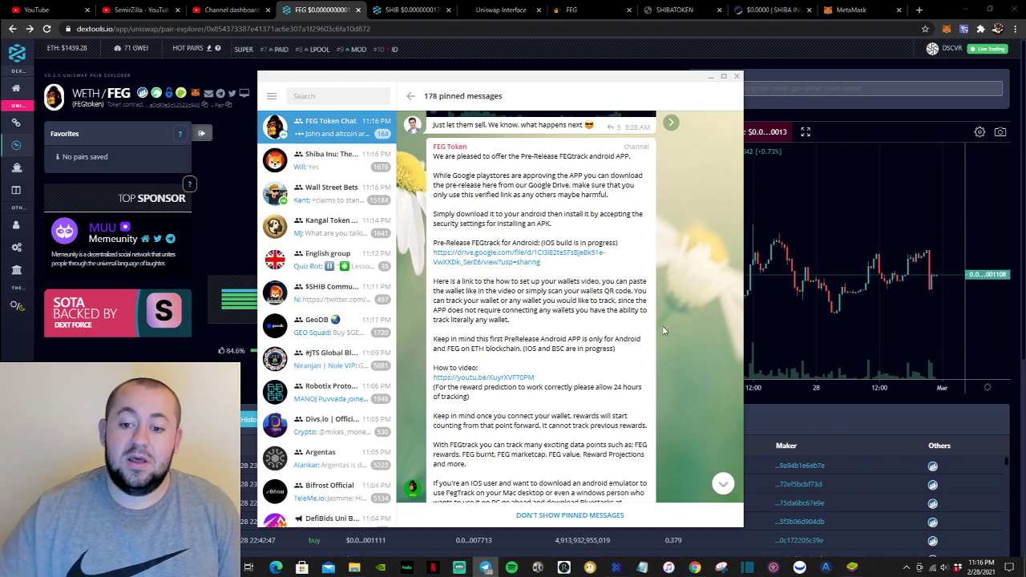
scroll(660, 351, "down", 10)
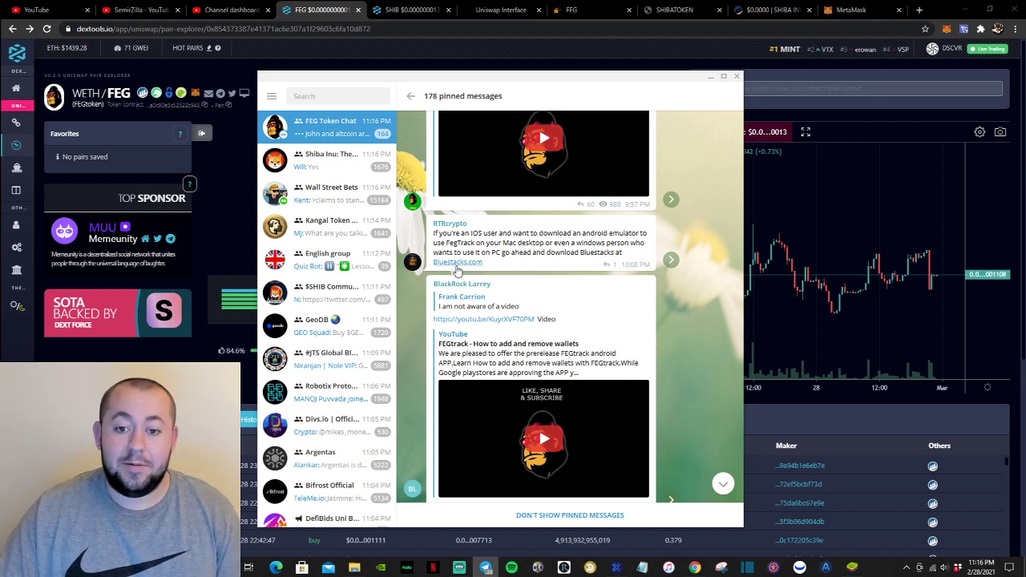
left_click(457, 263)
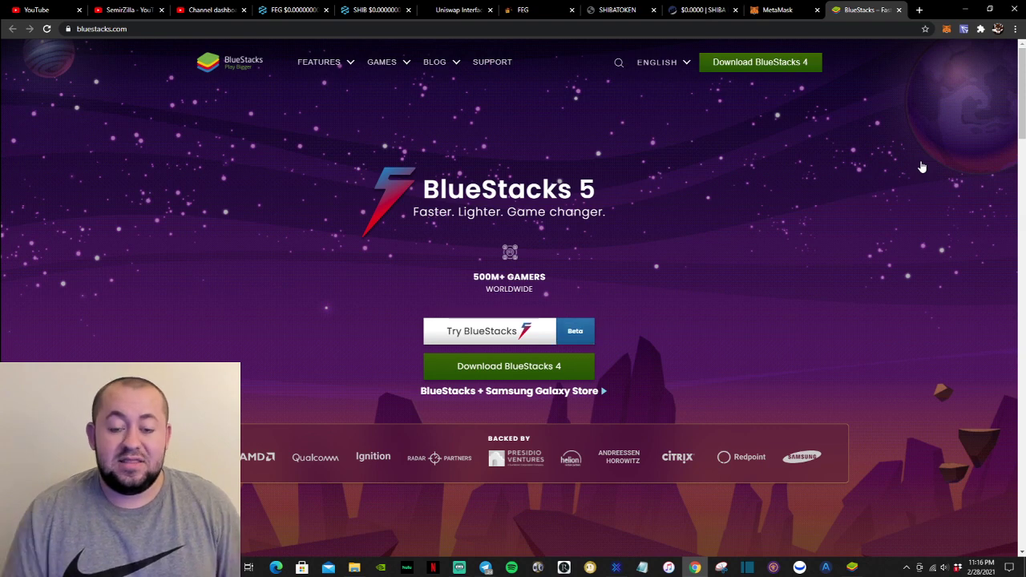
- Scroll the bluestacks.com homepage down and back up past the BlueStacks 5 beta offer
scroll(922, 167, "down", 2)
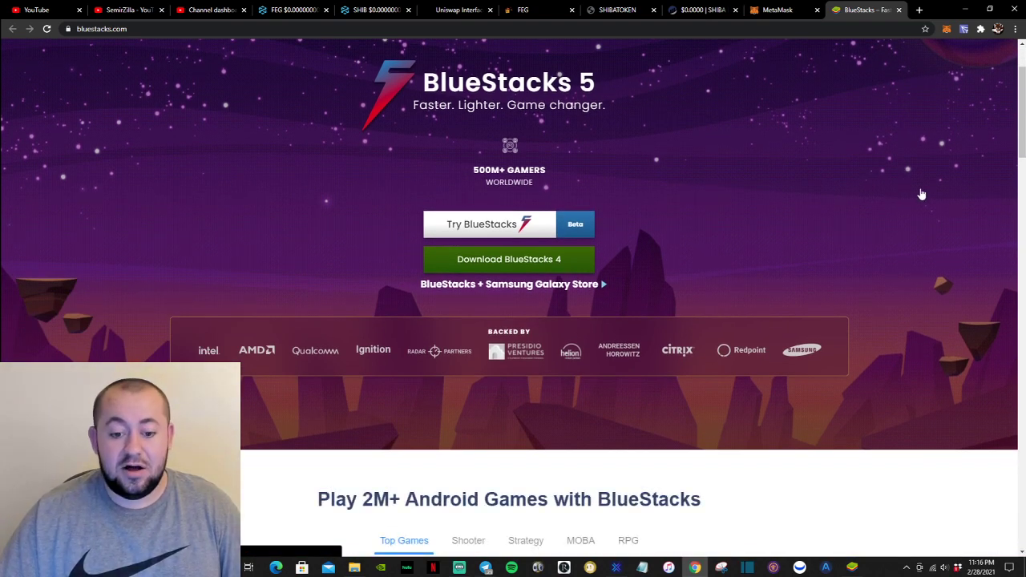
scroll(922, 195, "up", 2)
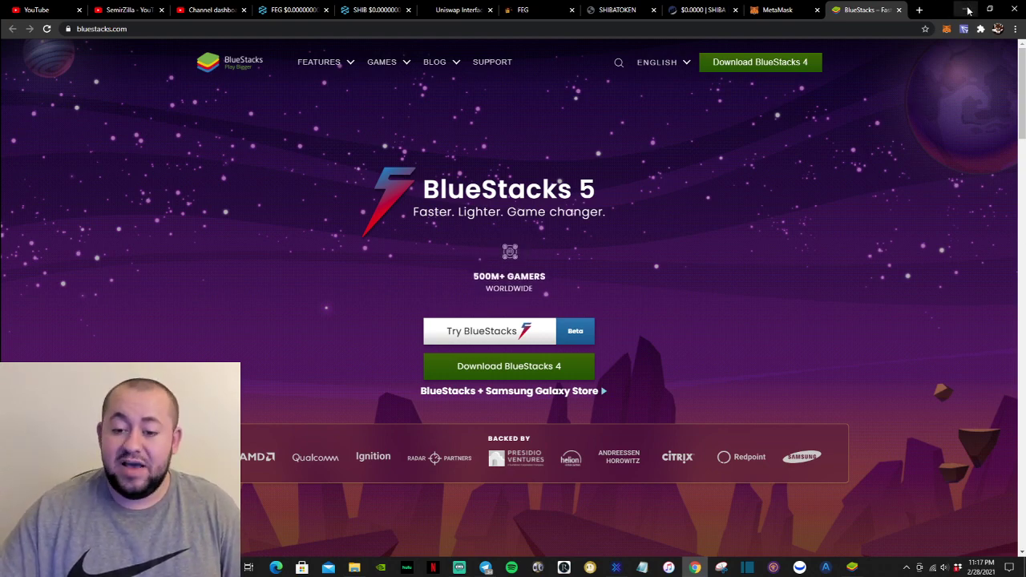
left_click(853, 568)
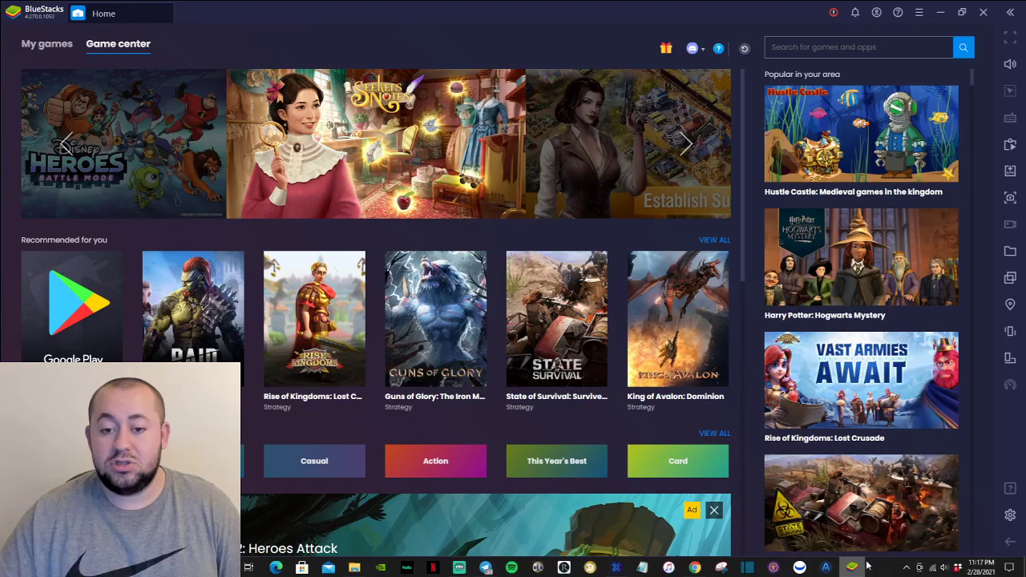
left_click(963, 13)
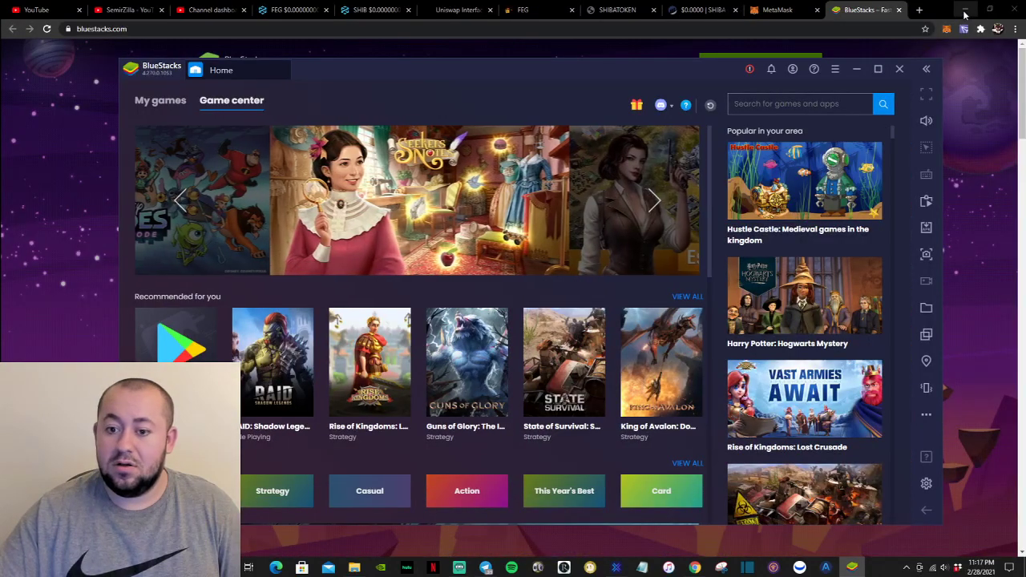
mouse_move(443, 73)
left_mouse_down()
mouse_move(522, 82)
mouse_move(437, 63)
left_mouse_up()
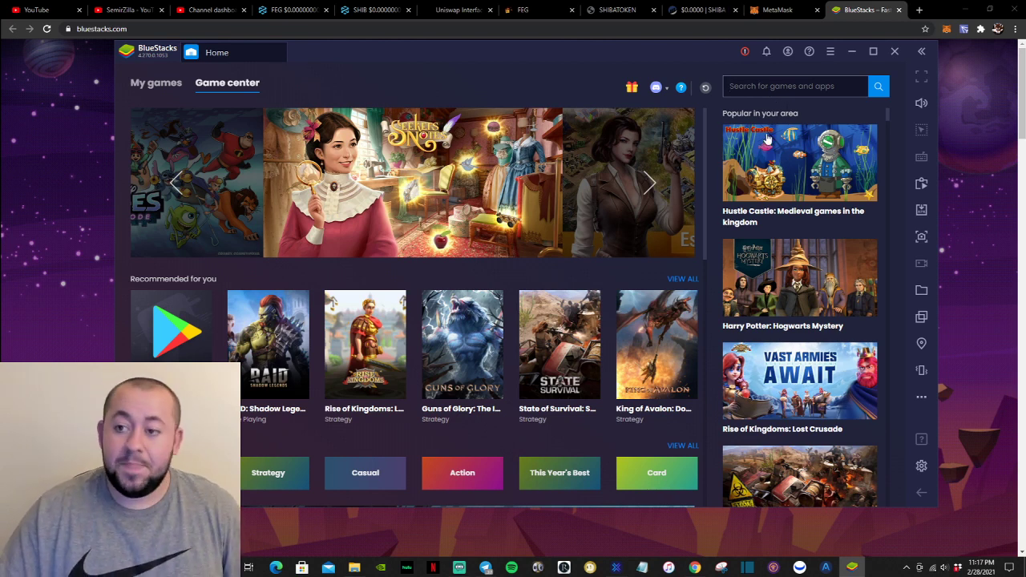
left_click(851, 53)
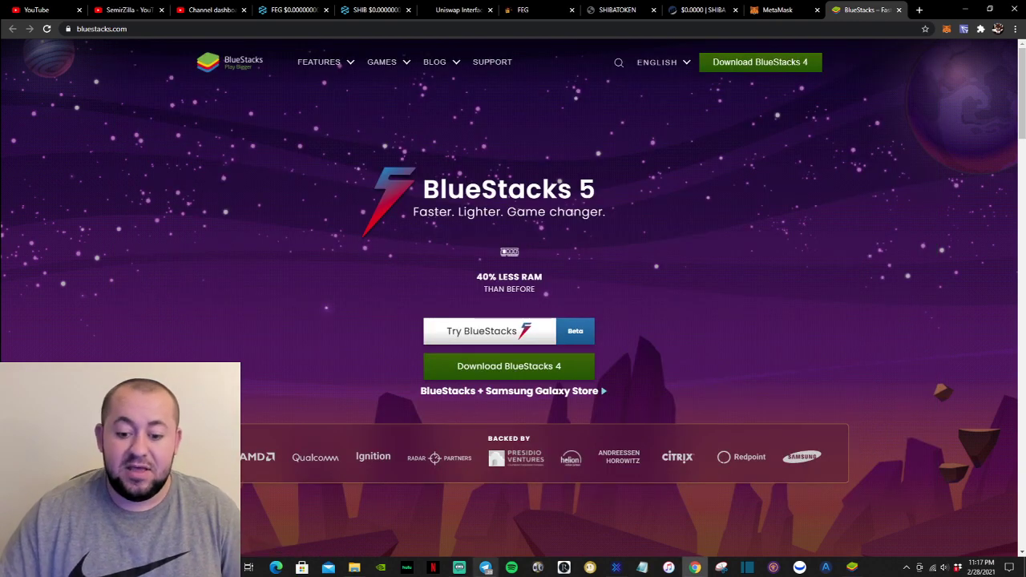
- Return to Telegram and open the FEG Token Chat's pinned messages
key("alt+Tab")
scroll(672, 321, "up", 2)
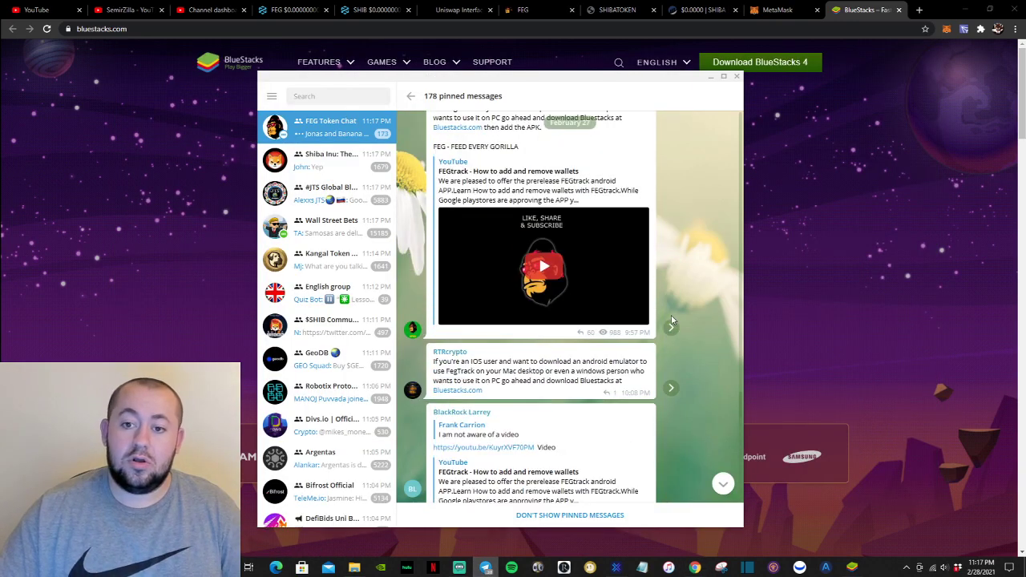
scroll(672, 321, "up", 2)
left_click(319, 138)
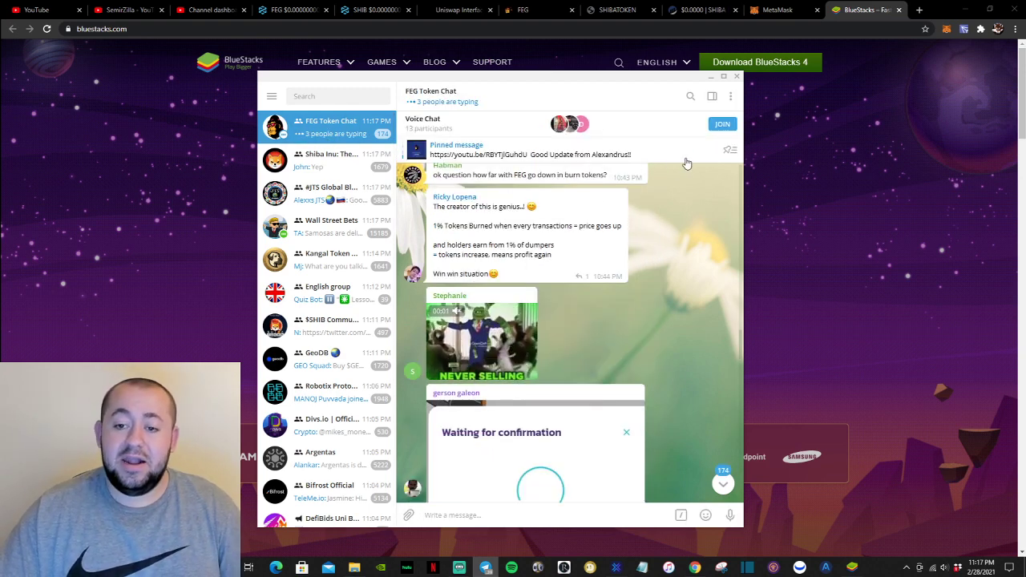
left_click(731, 154)
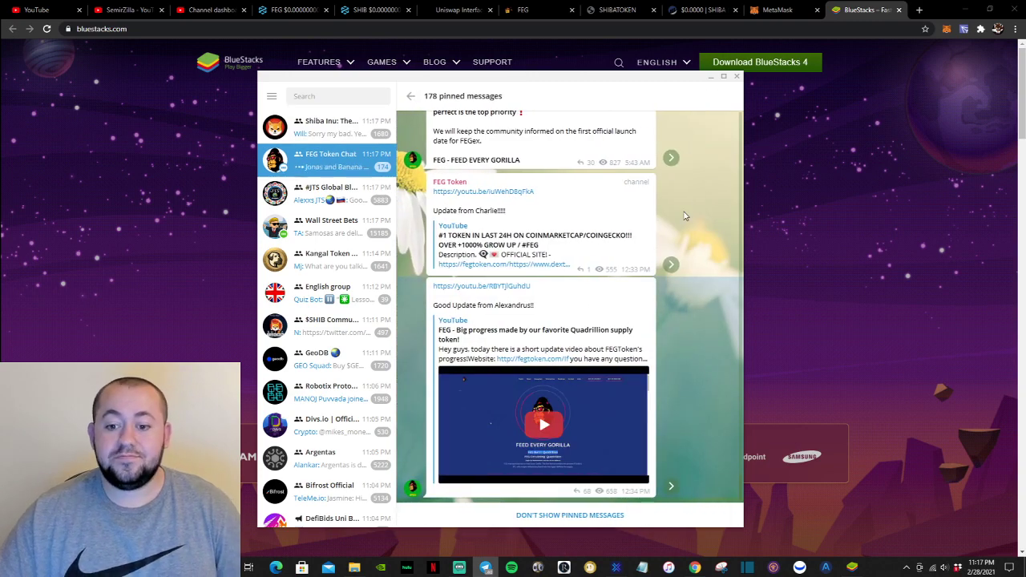
- Scroll up to the Pre-Release FEGtrack announcement and open its Google Drive APK link
scroll(685, 216, "up", 10)
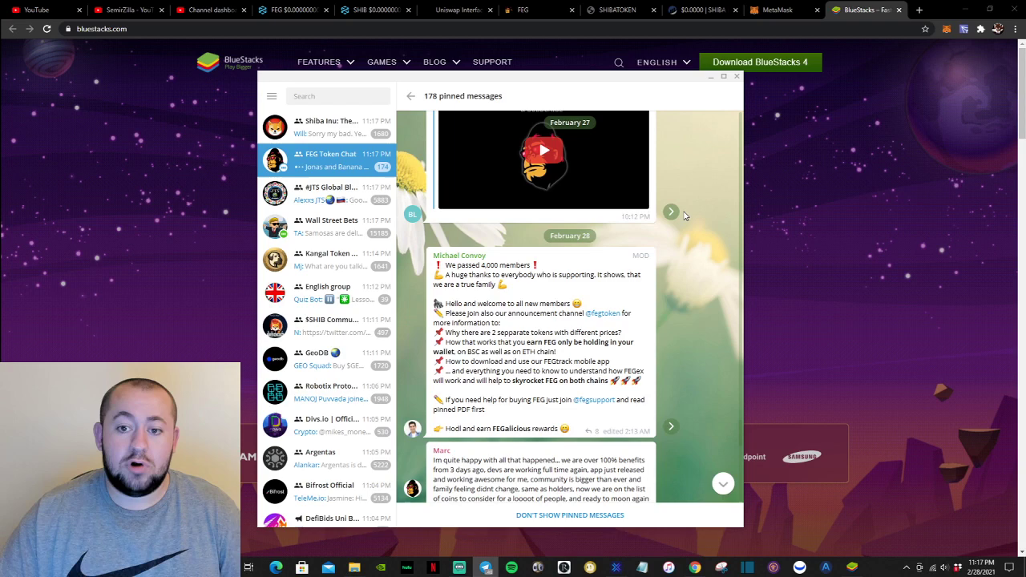
scroll(686, 216, "up", 10)
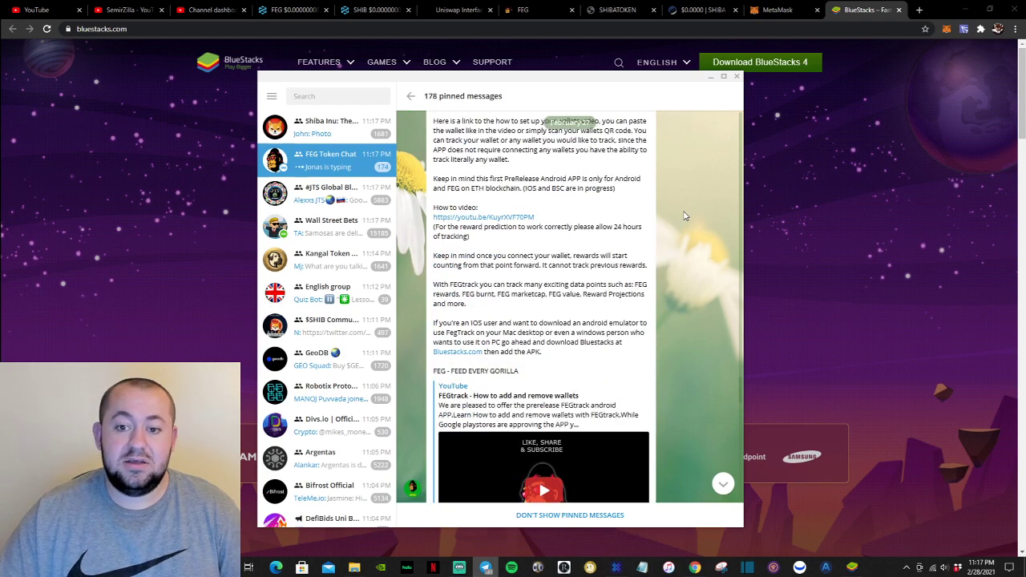
scroll(685, 216, "up", 5)
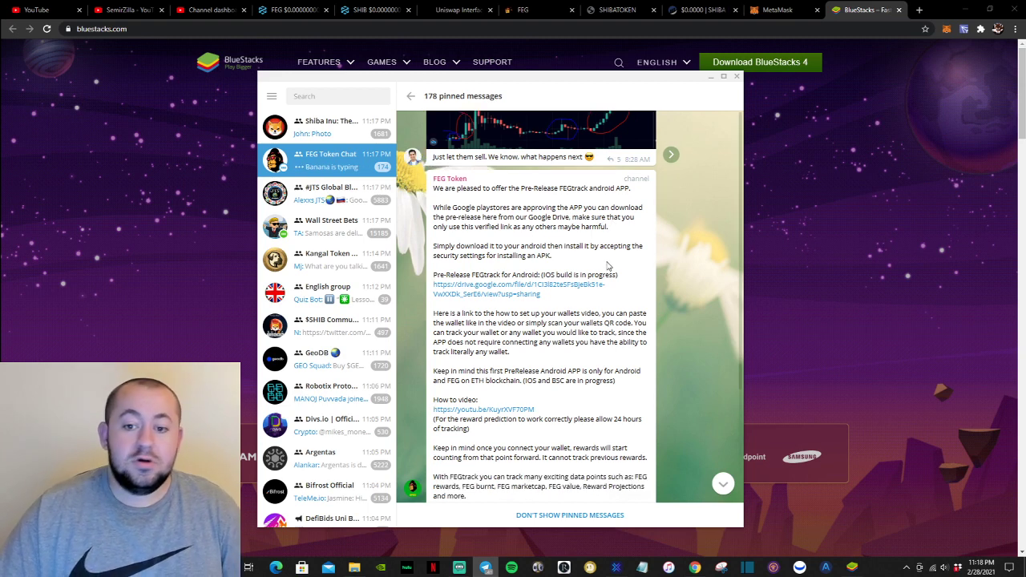
left_click(490, 287)
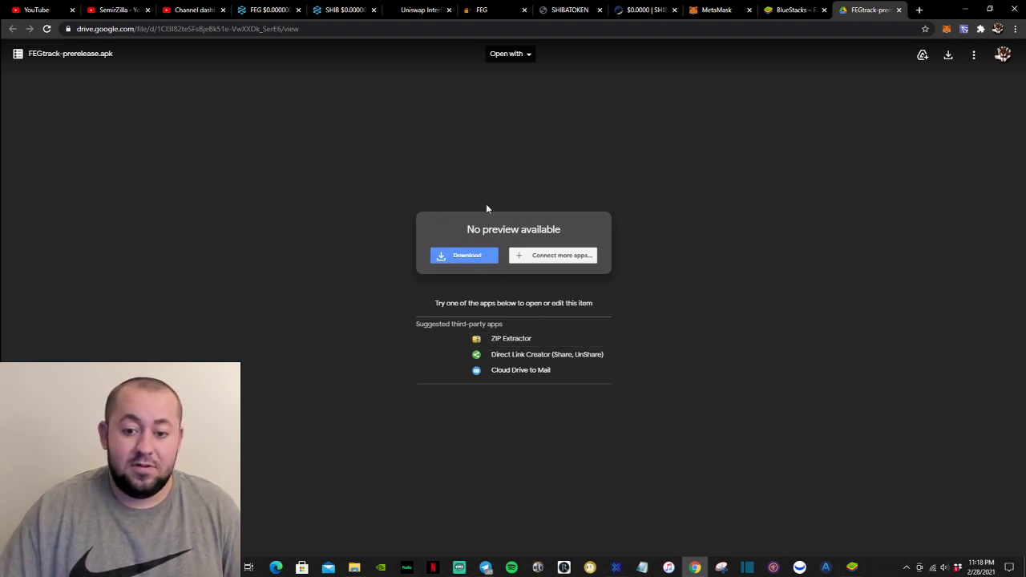
- Minimize the browser and Telegram to reveal the BlueStacks and FEGtrack desktop shortcuts
left_click(968, 11)
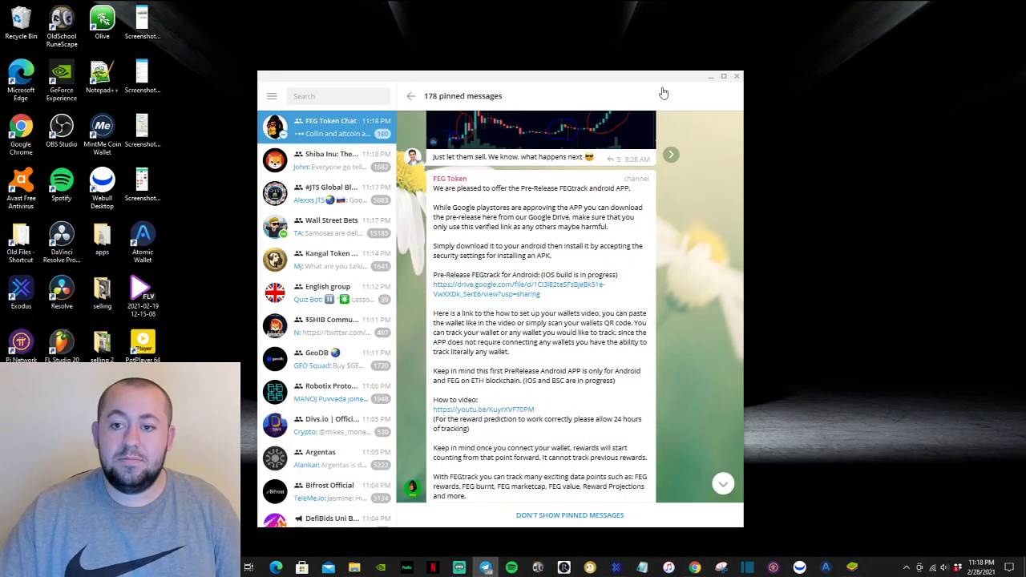
left_click(710, 76)
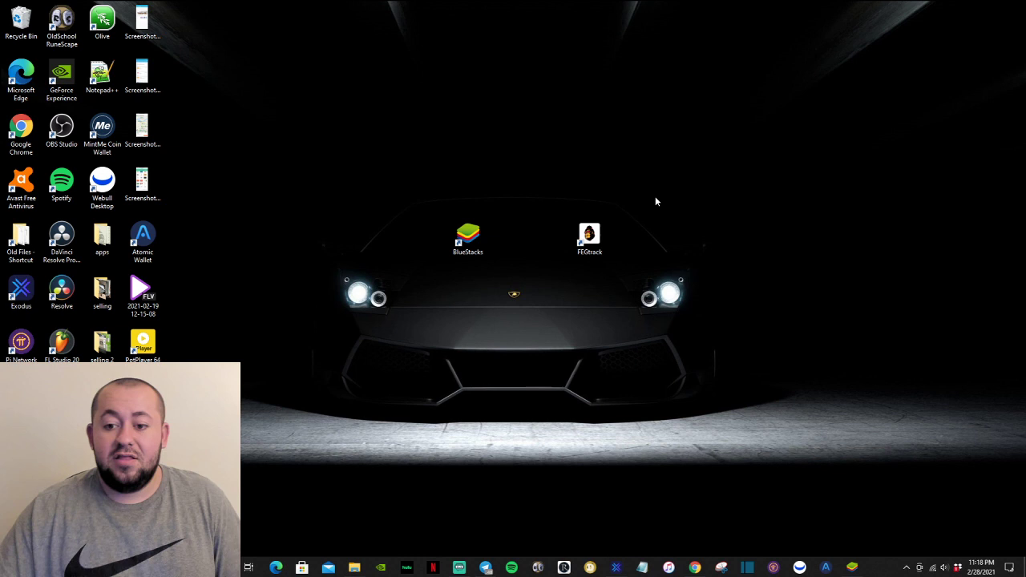
left_click_drag(655, 198, 419, 290)
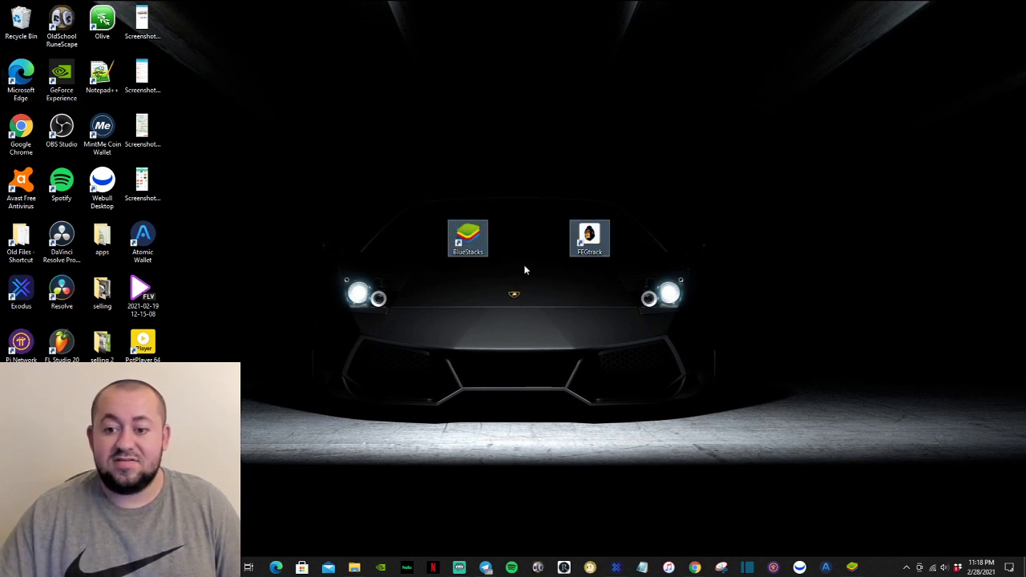
left_click_drag(622, 198, 554, 277)
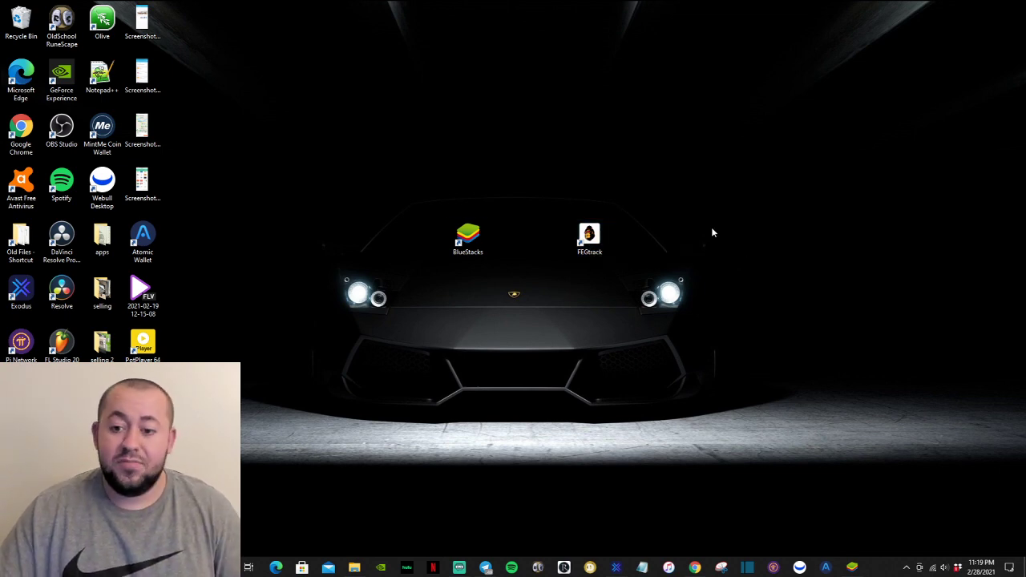
- Launch FEGtrack from its desktop shortcut, then minimize BlueStacks and highlight both shortcuts
double_click(588, 237)
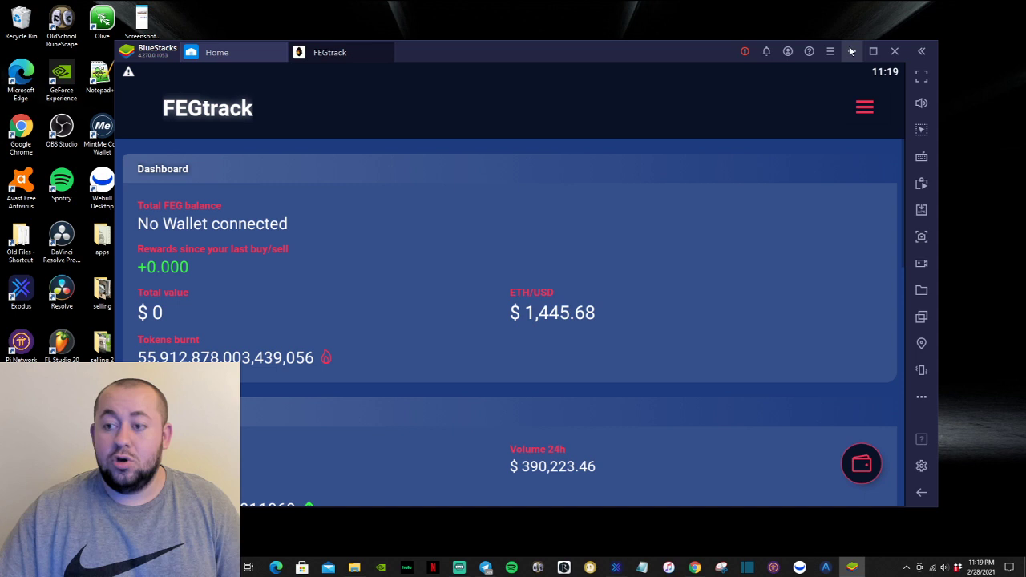
left_click(851, 51)
left_click_drag(431, 183, 503, 278)
left_click_drag(570, 170, 613, 273)
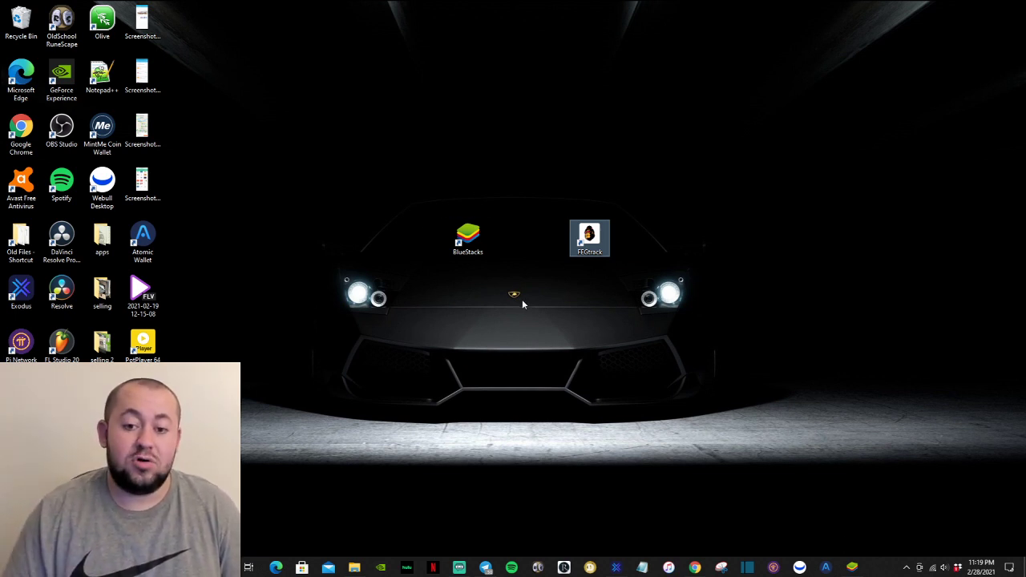
- Restore BlueStacks to show FEGtrack's dashboard with no wallet and ETH/USD at $1,442.73
left_click(851, 568)
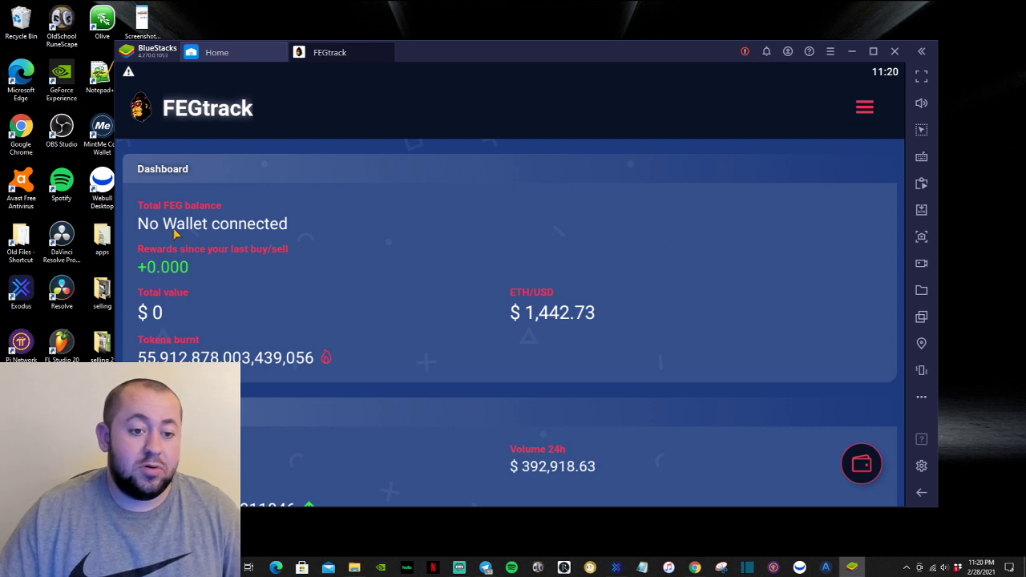
scroll(196, 231, "down", 3)
scroll(241, 225, "up", 3)
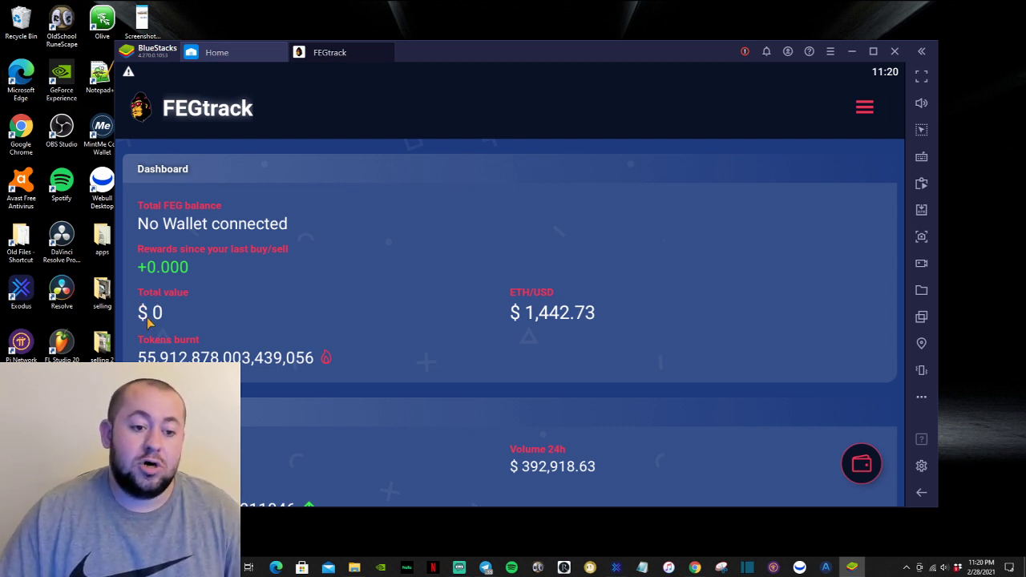
scroll(436, 314, "down", 1)
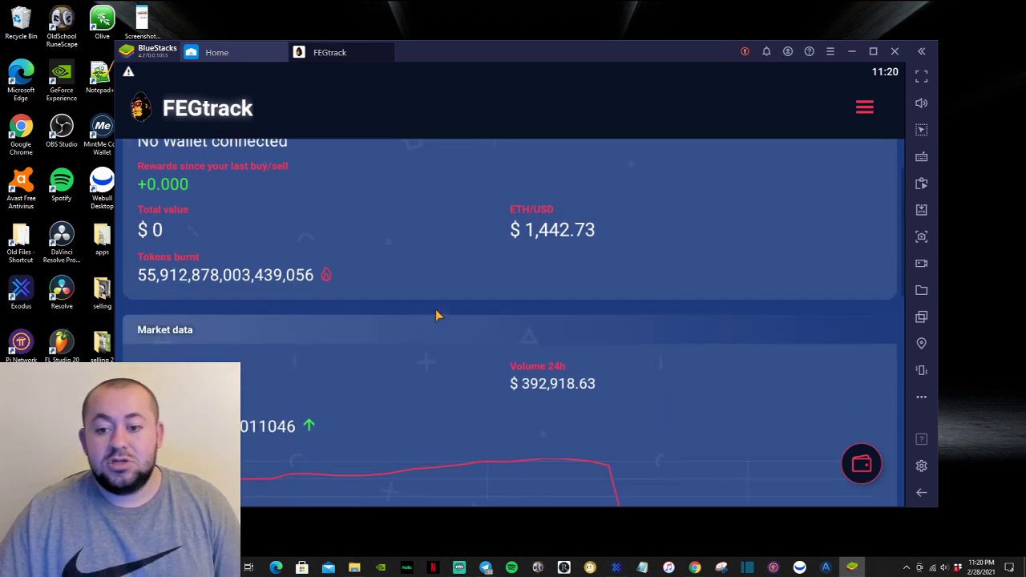
scroll(435, 314, "up", 1)
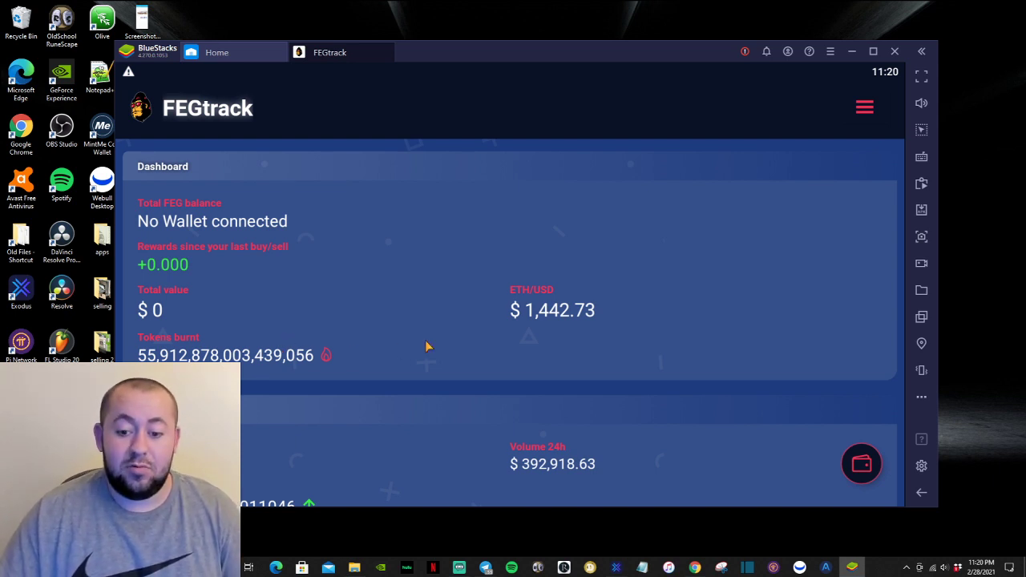
scroll(427, 346, "down", 3)
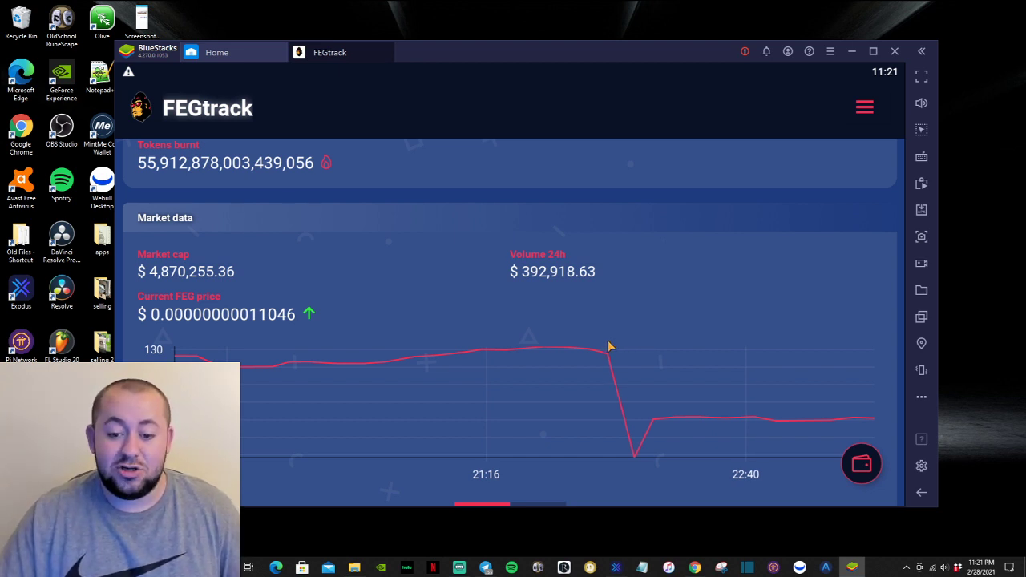
scroll(609, 346, "down", 5)
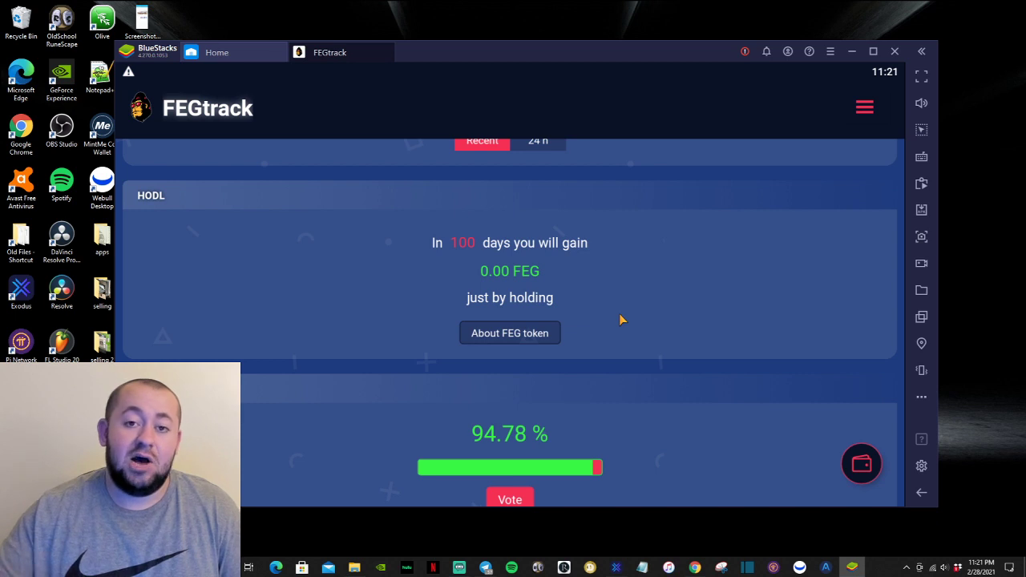
scroll(620, 320, "down", 2)
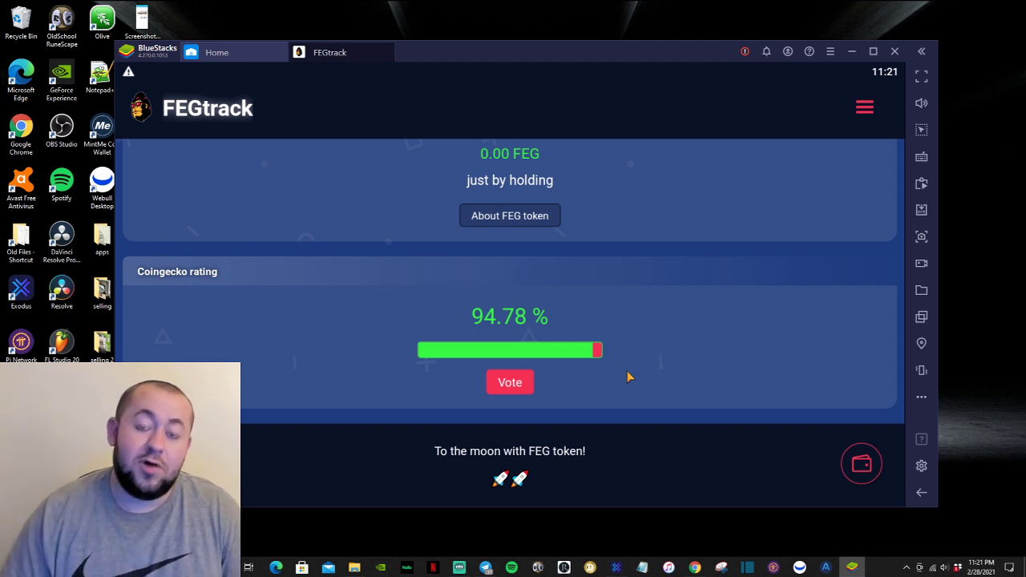
scroll(629, 376, "up", 3)
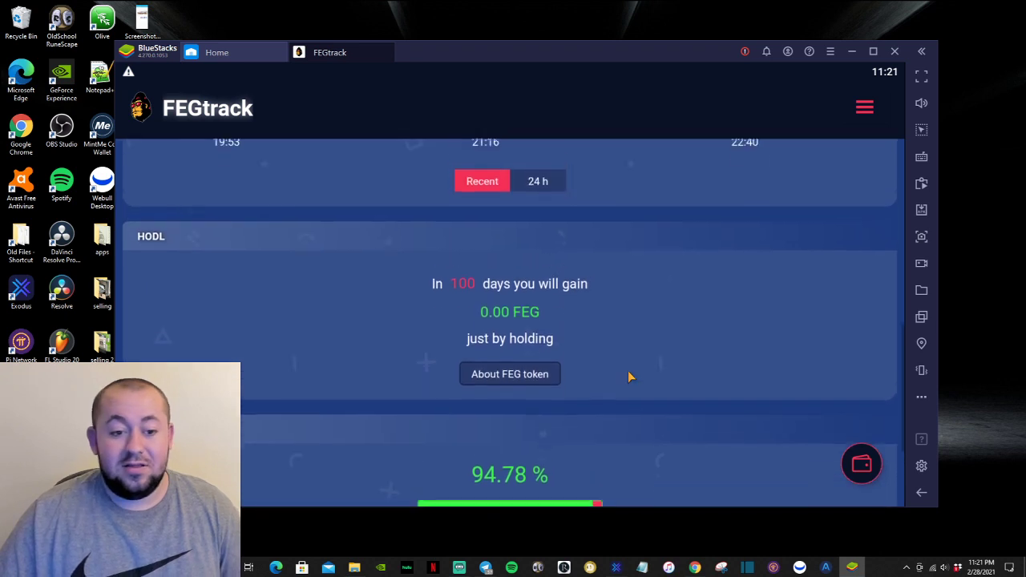
scroll(629, 377, "down", 2)
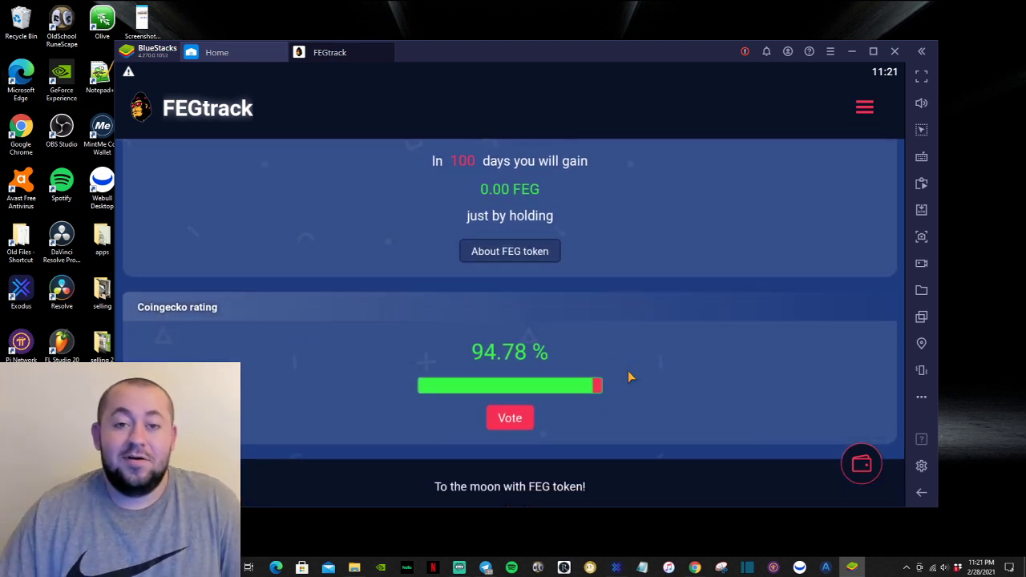
scroll(730, 398, "up", 1)
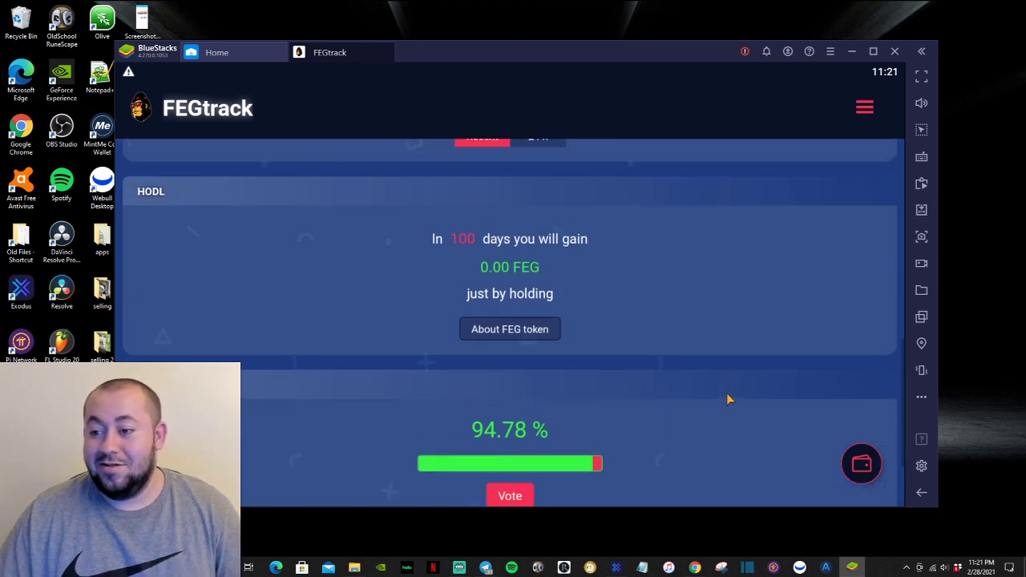
scroll(728, 399, "up", 8)
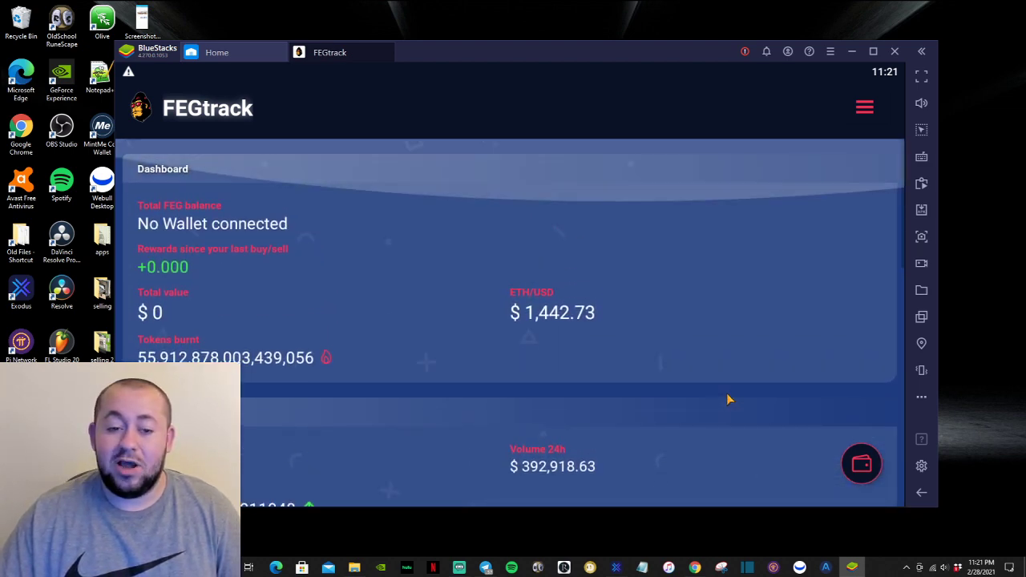
left_click(865, 107)
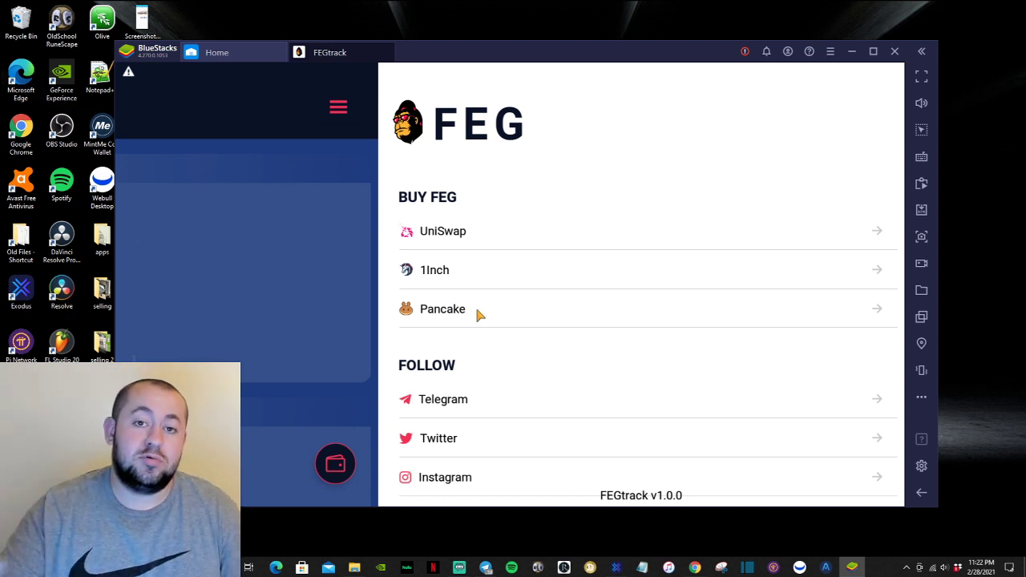
left_click(503, 315)
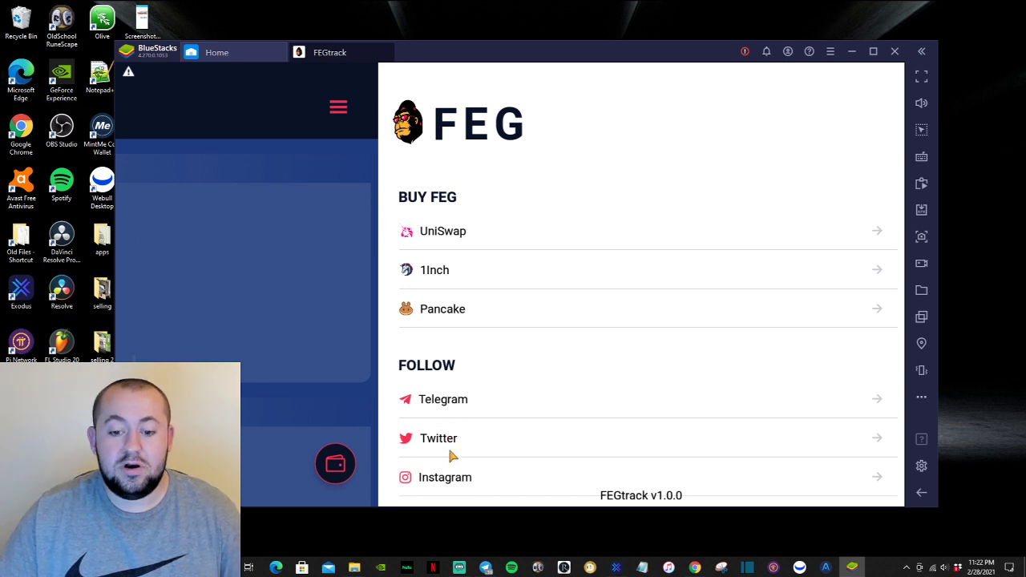
left_click(339, 110)
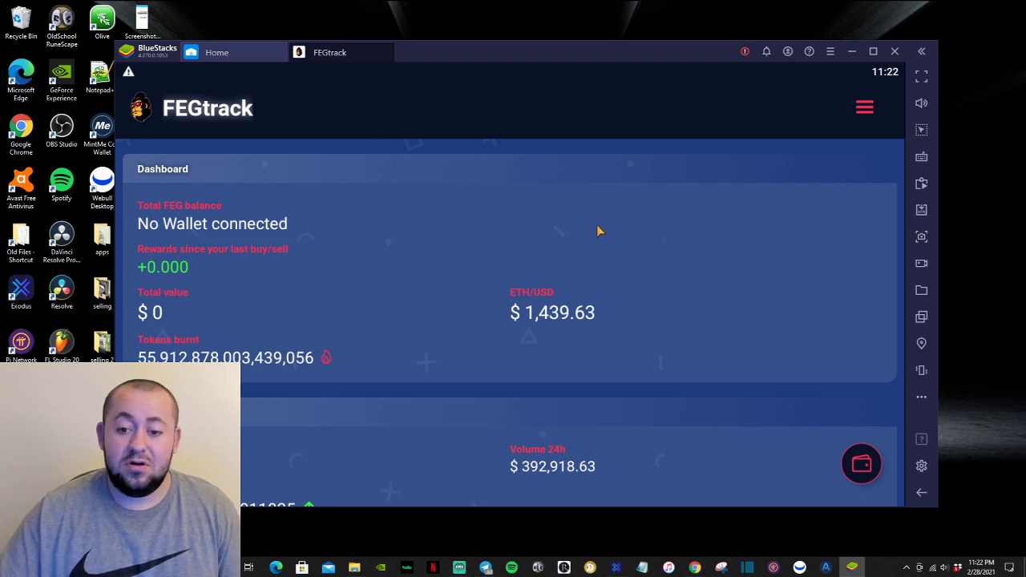
scroll(597, 231, "down", 3)
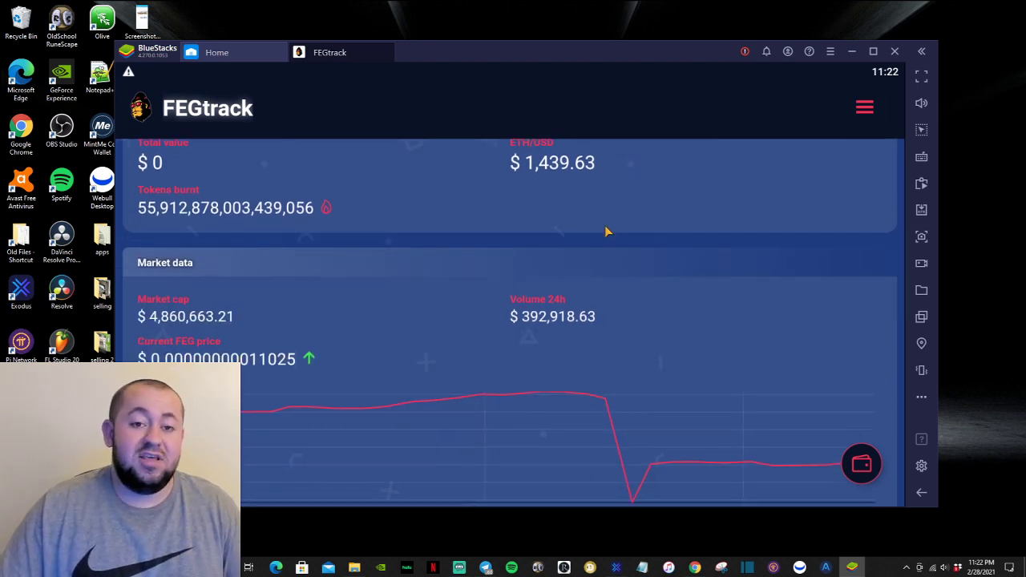
scroll(607, 234, "down", 7)
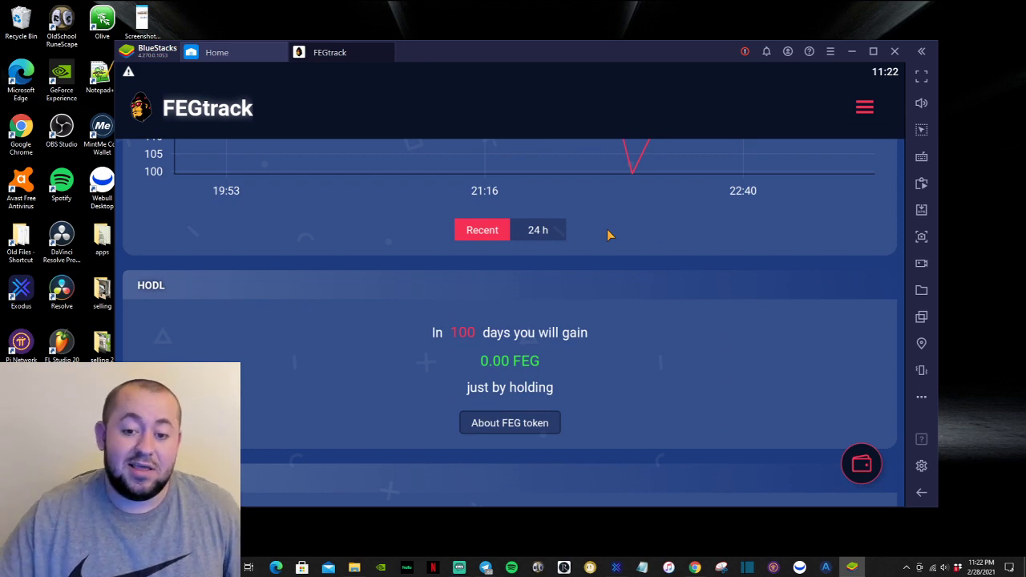
scroll(655, 301, "down", 3)
scroll(655, 302, "up", 2)
scroll(655, 302, "up", 12)
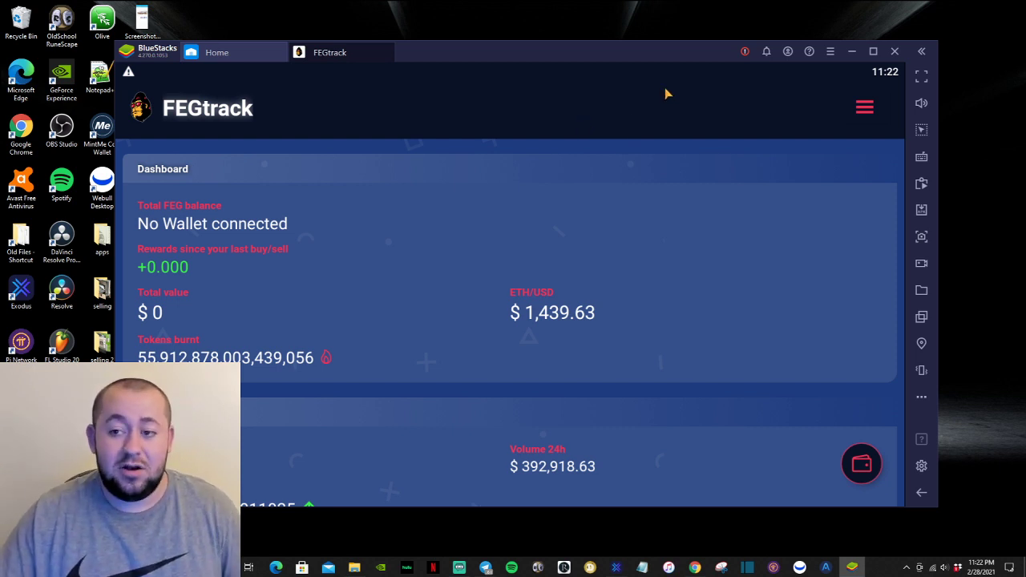
- Drag the BlueStacks window a little rightward, exposing more of the desktop shortcuts
left_click_drag(615, 54, 664, 50)
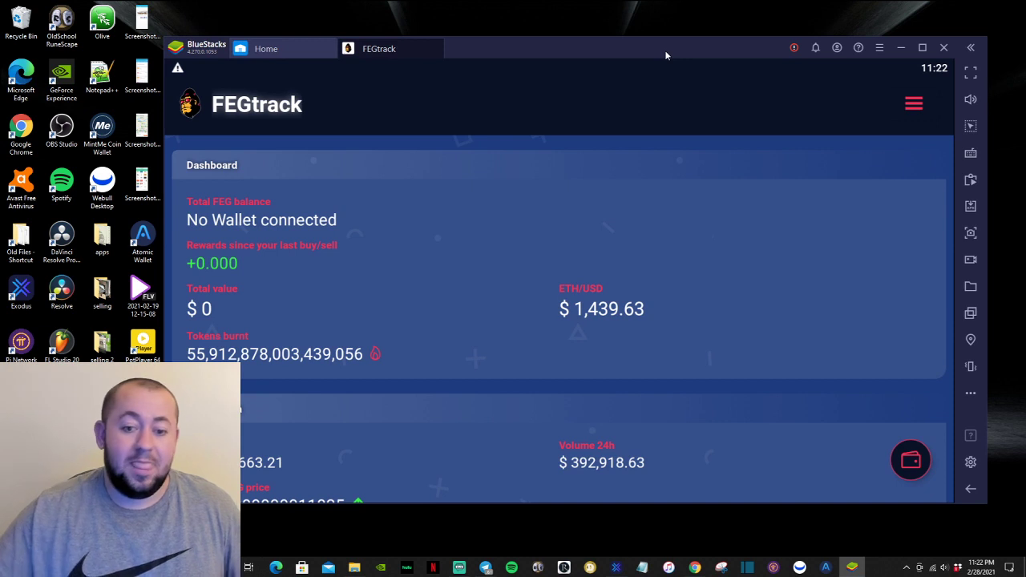